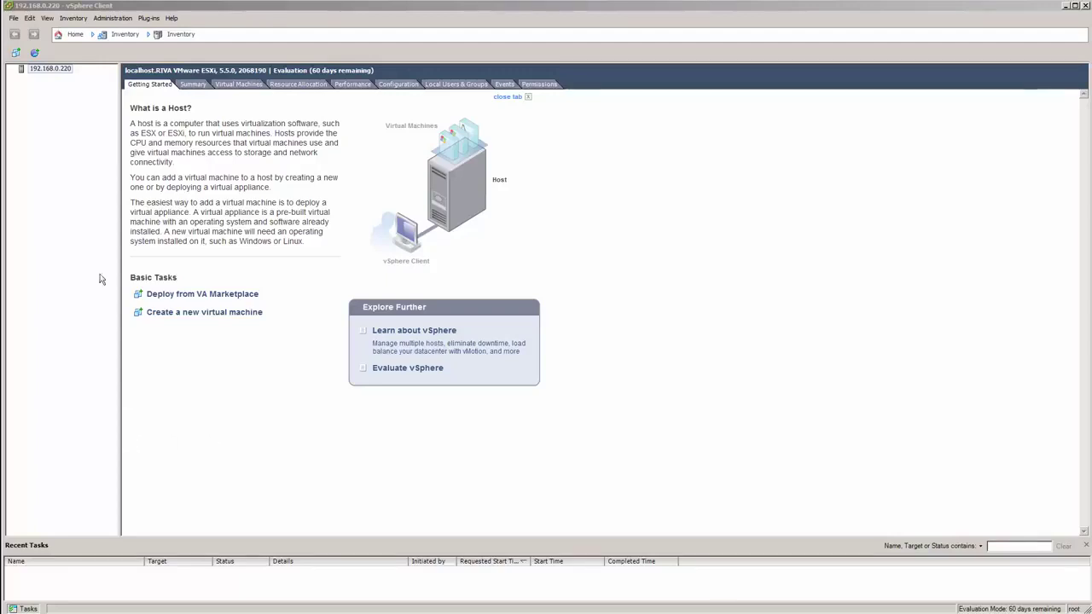
Start creating a new virtual machine on the host using the Typical configuration
click(42, 70)
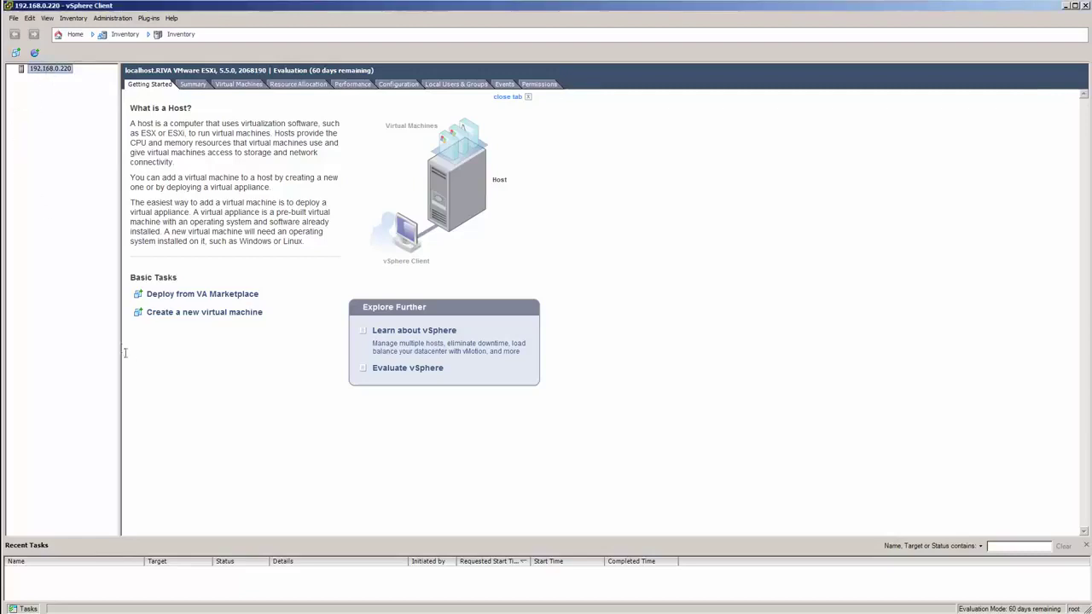
click(166, 318)
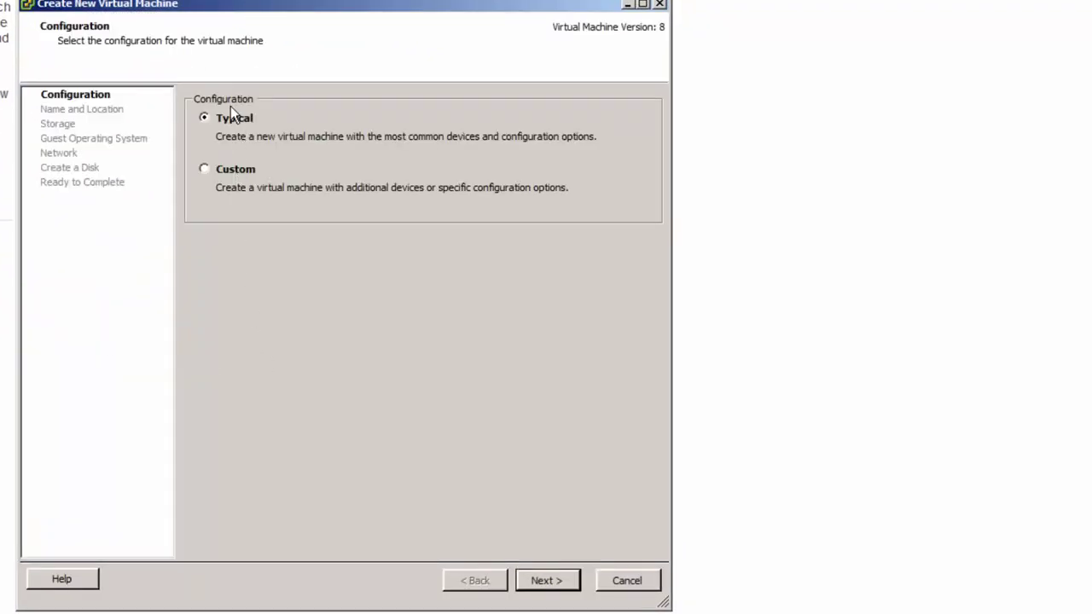
click(205, 170)
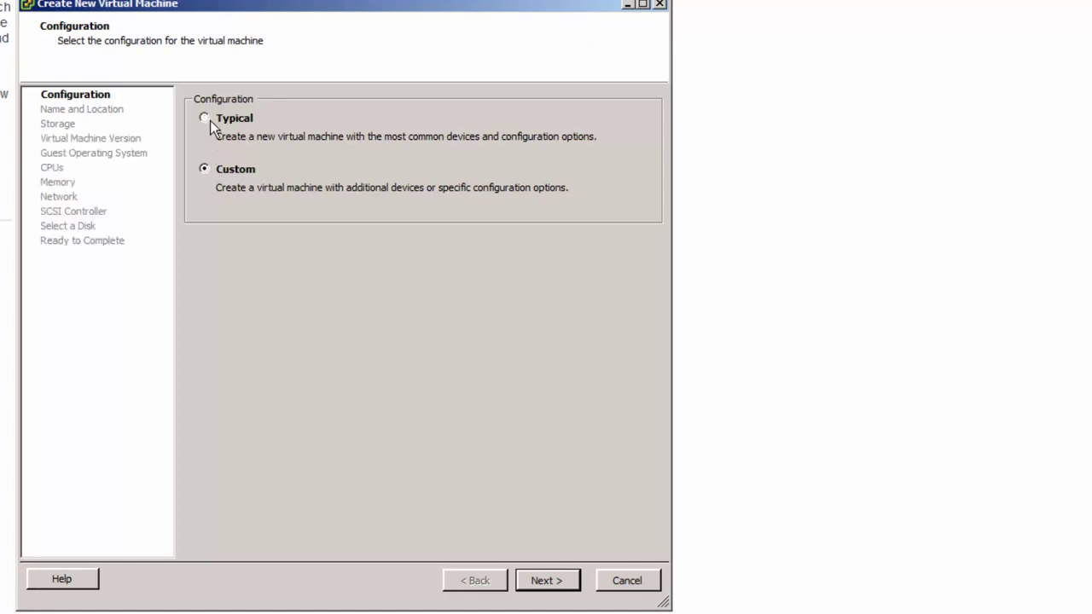
click(209, 119)
click(204, 168)
click(209, 118)
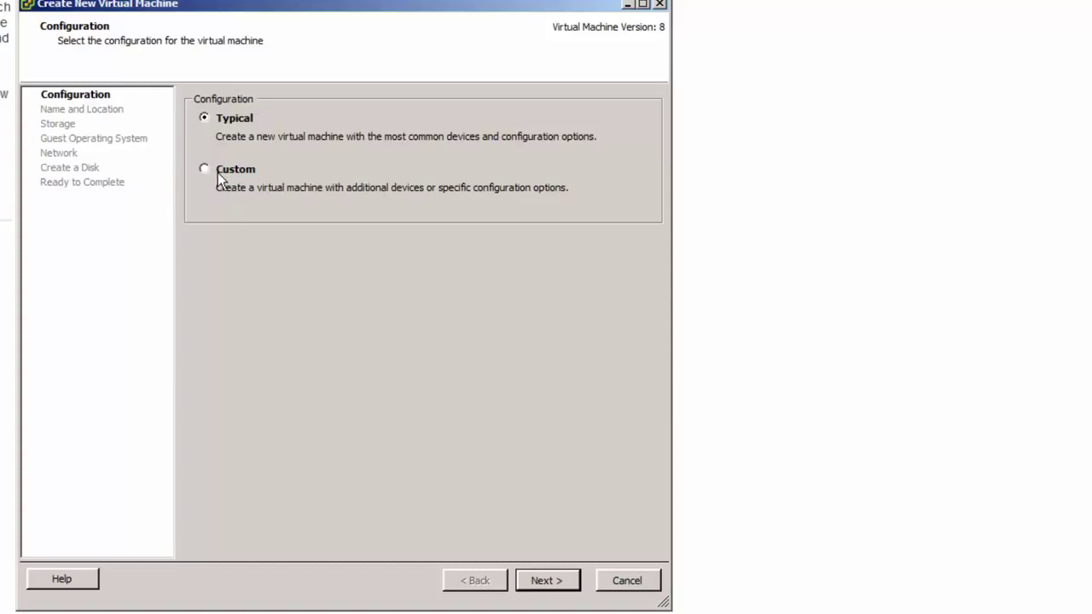
click(546, 582)
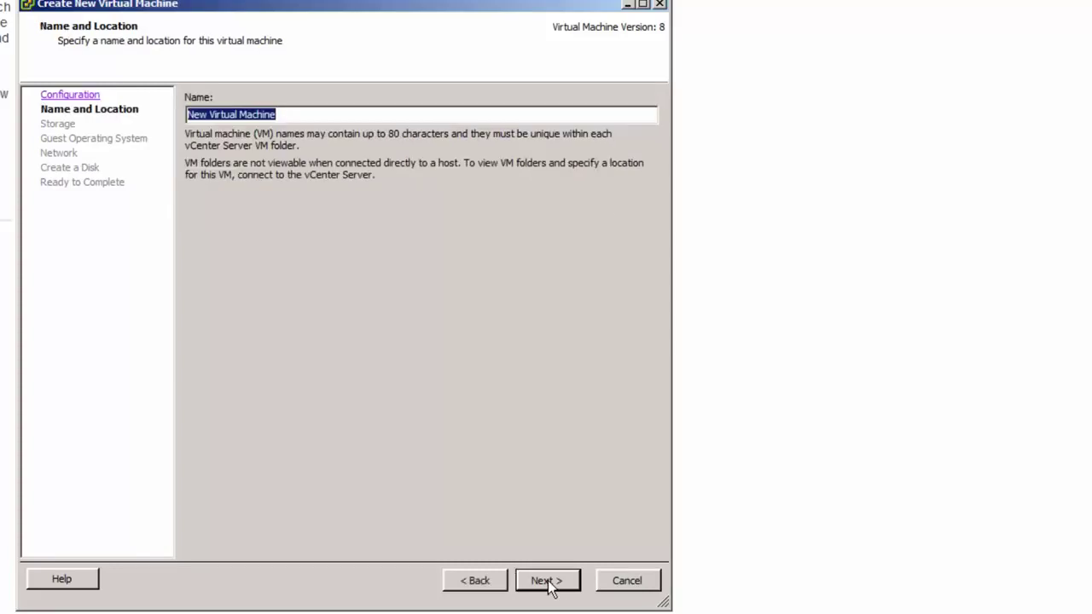
Name the virtual machine Centos and store its files on datastore 220
text(Centos)
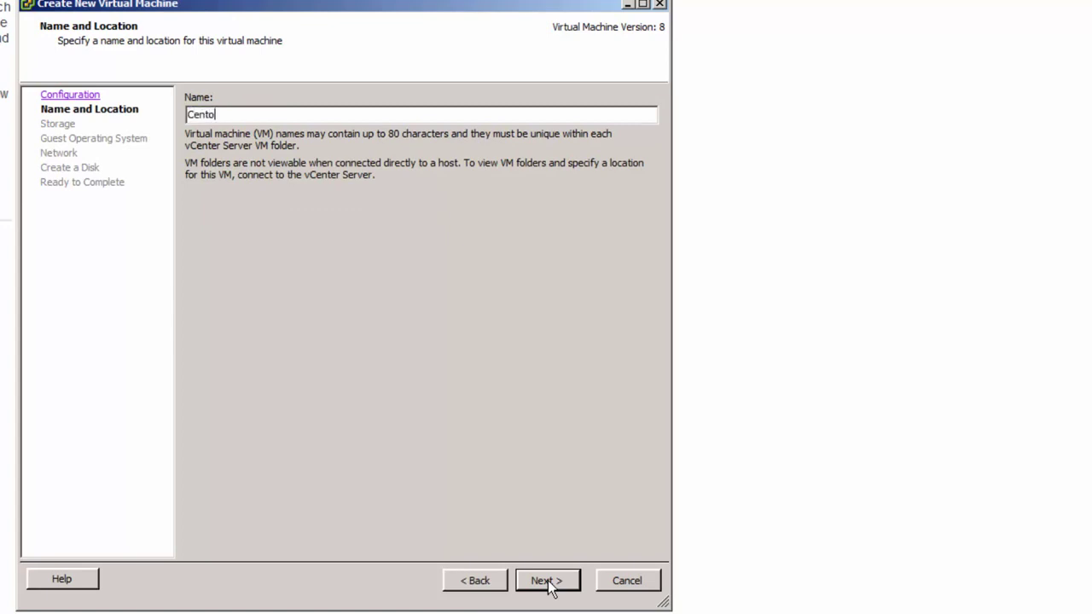
click(544, 581)
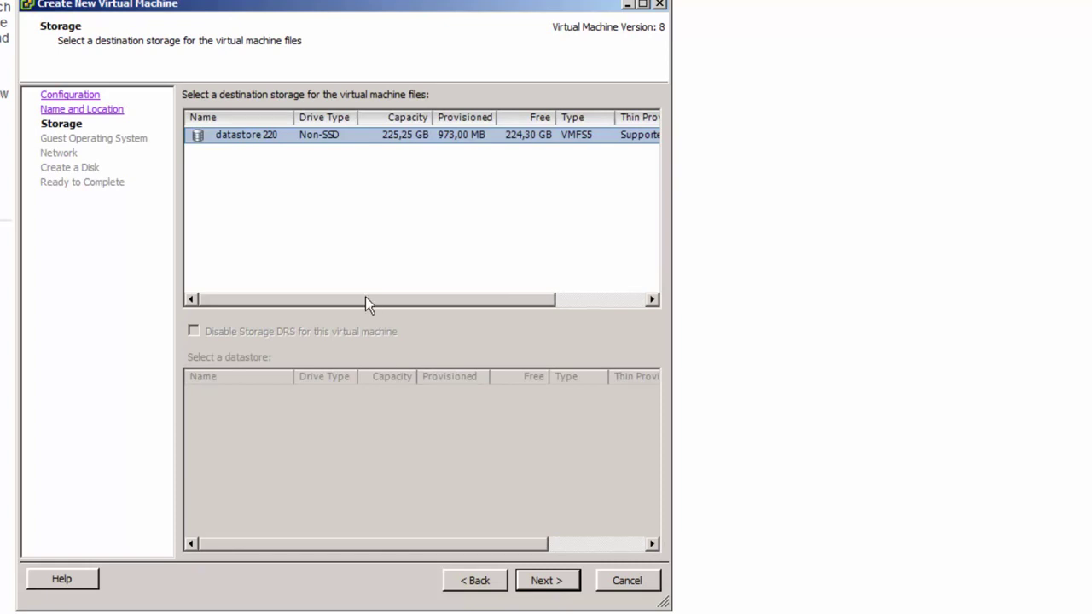
click(543, 581)
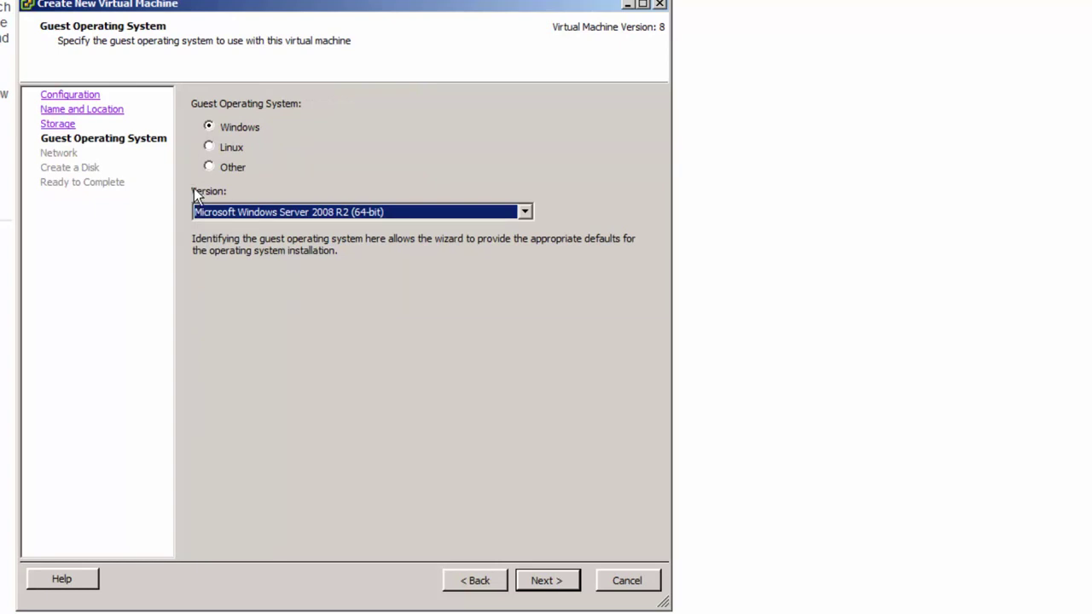
Set the guest operating system to Linux, version CentOS 4/5/6/7 (64-bit)
click(209, 145)
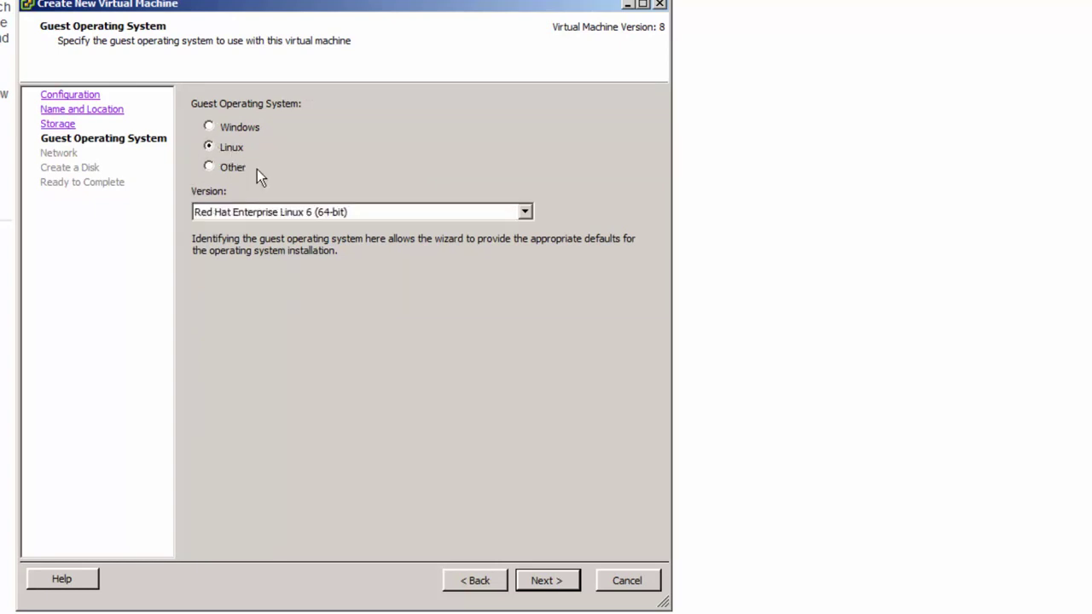
click(520, 212)
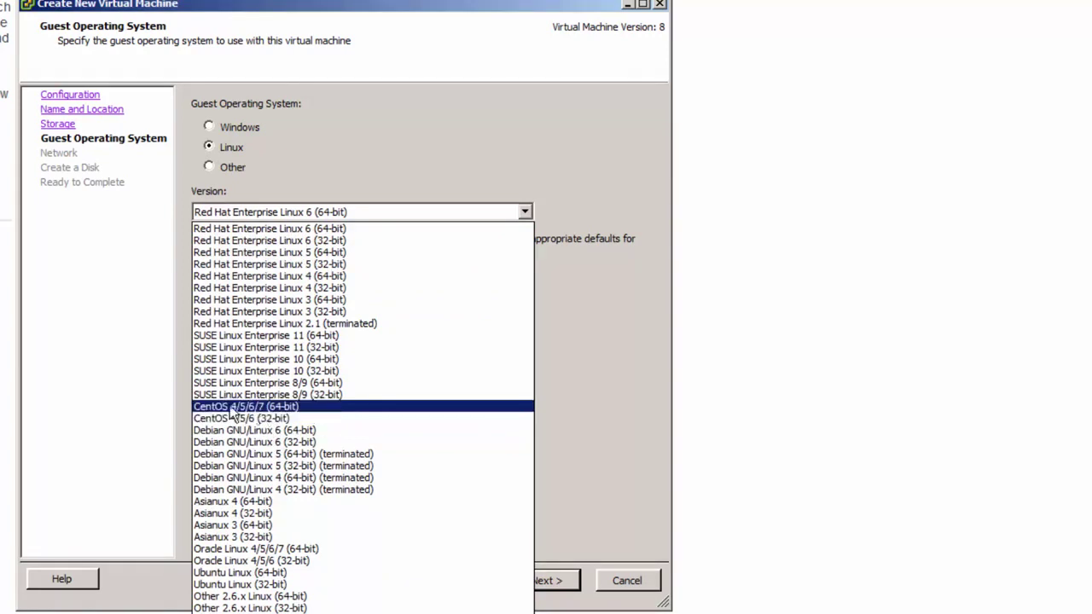
click(287, 408)
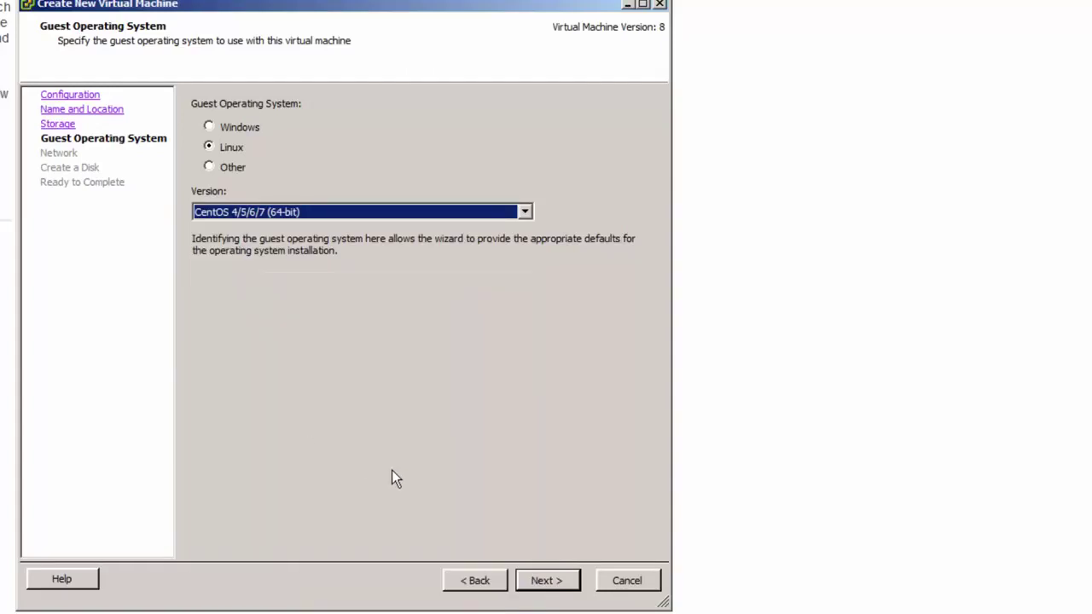
click(550, 583)
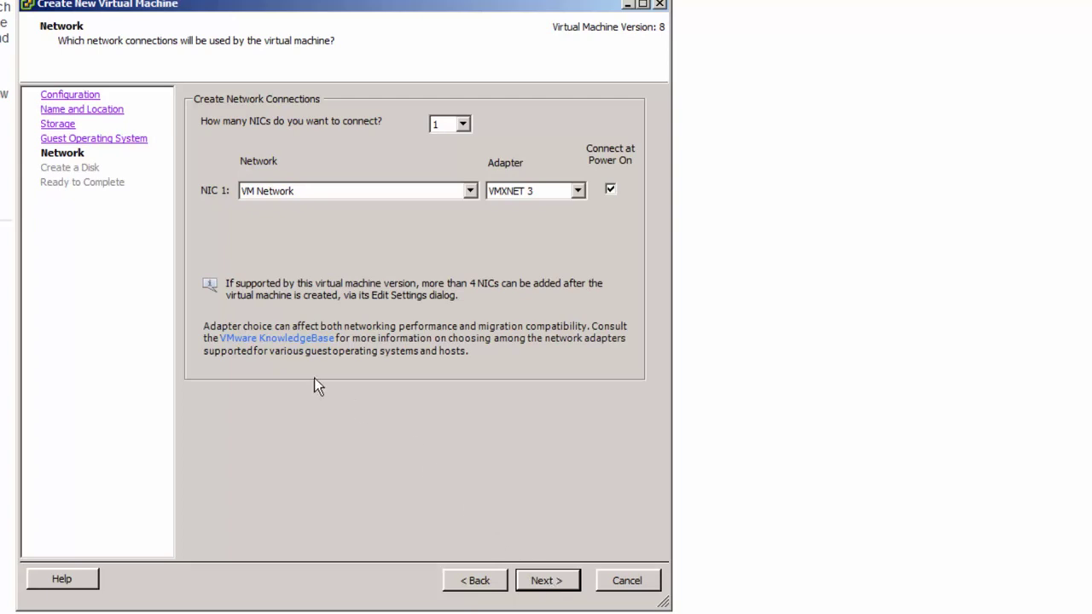
Set the adapter type of NIC 1 to E1000 and accept the network connections
click(536, 194)
click(529, 206)
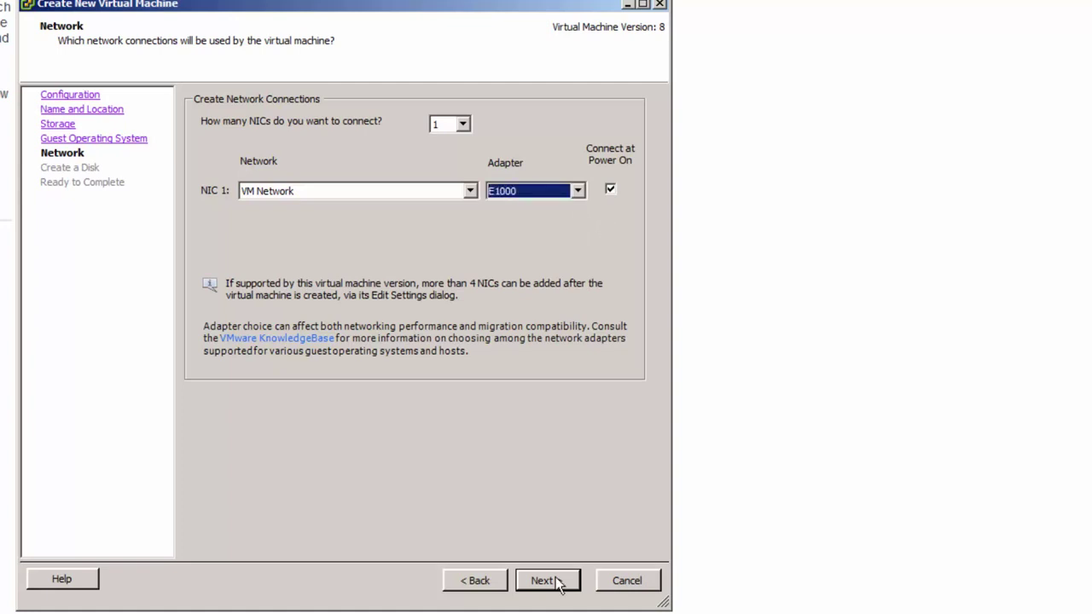
click(543, 580)
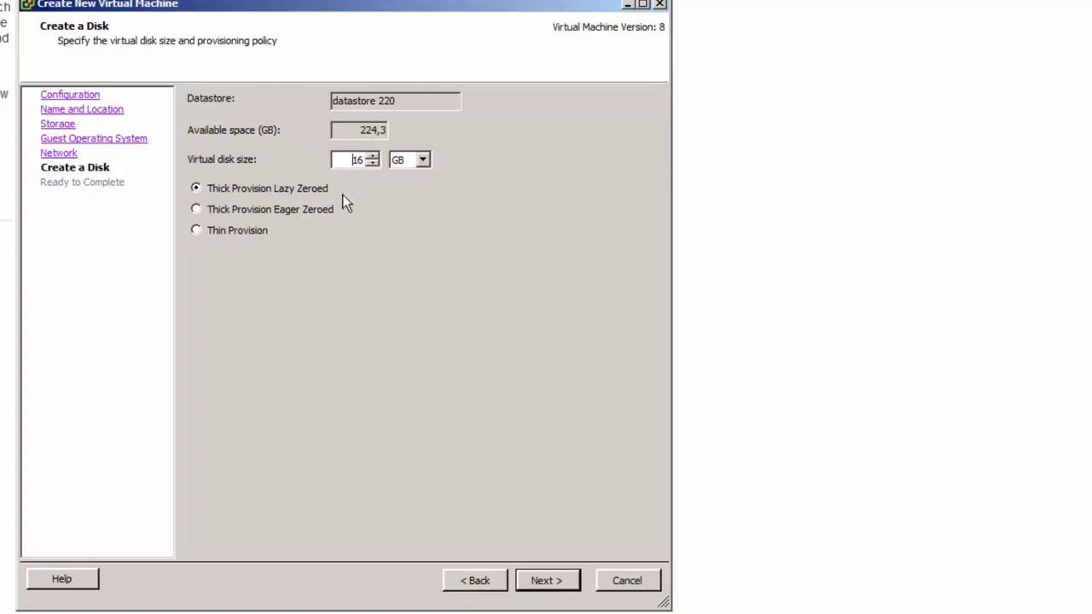
Set the virtual disk size to 8 GB with Thin Provision and accept the disk settings
double_click(358, 160)
text(8)
click(198, 209)
double_click(358, 160)
click(195, 230)
click(196, 209)
click(560, 580)
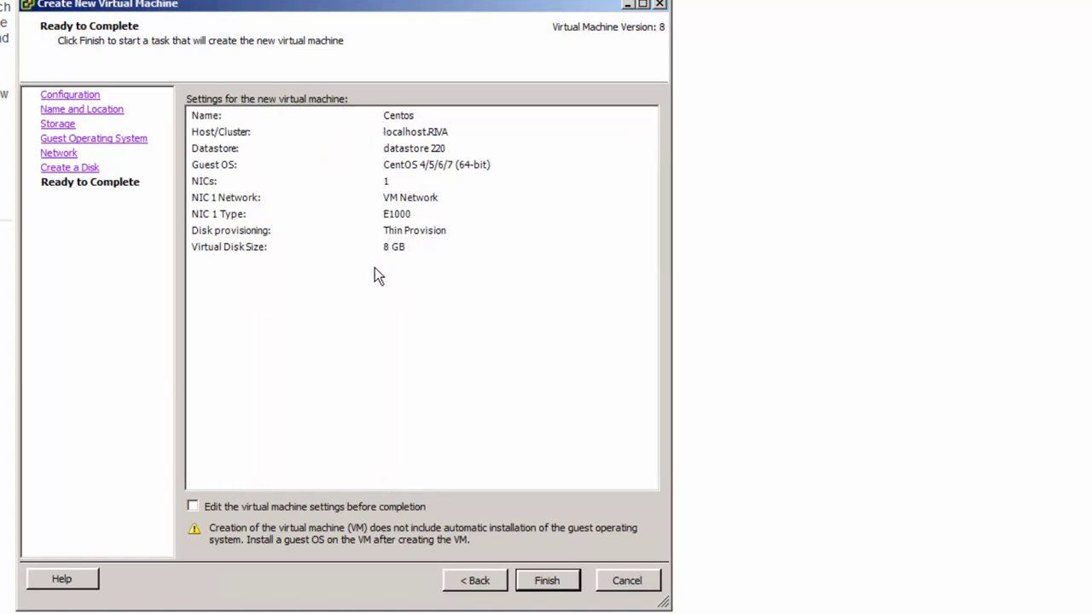
Choose to edit the virtual machine settings before completion, set the CPU to one virtual socket and view the video card settings
click(195, 506)
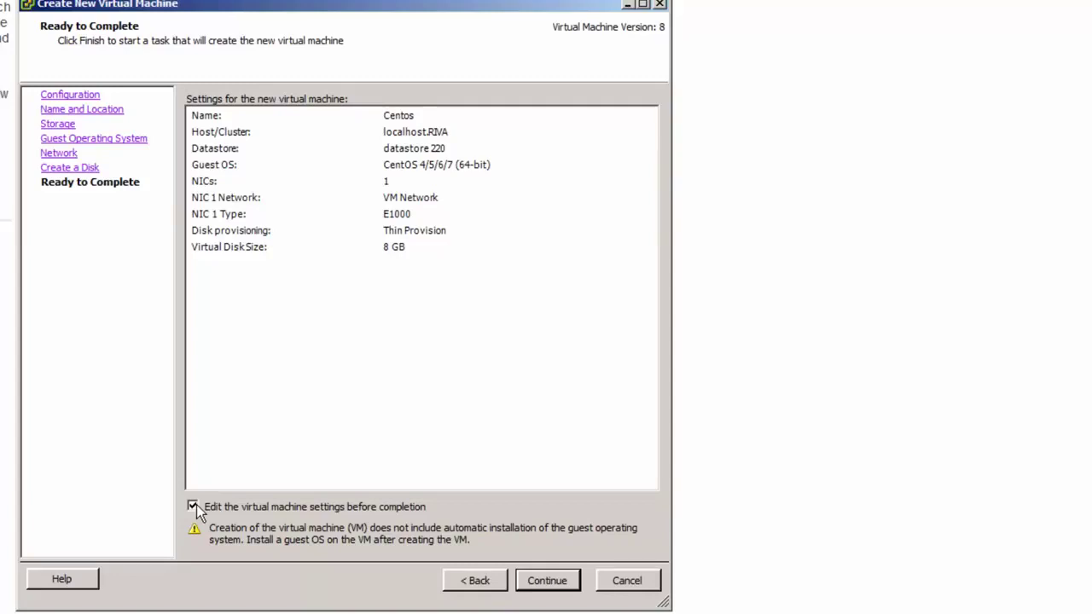
click(547, 580)
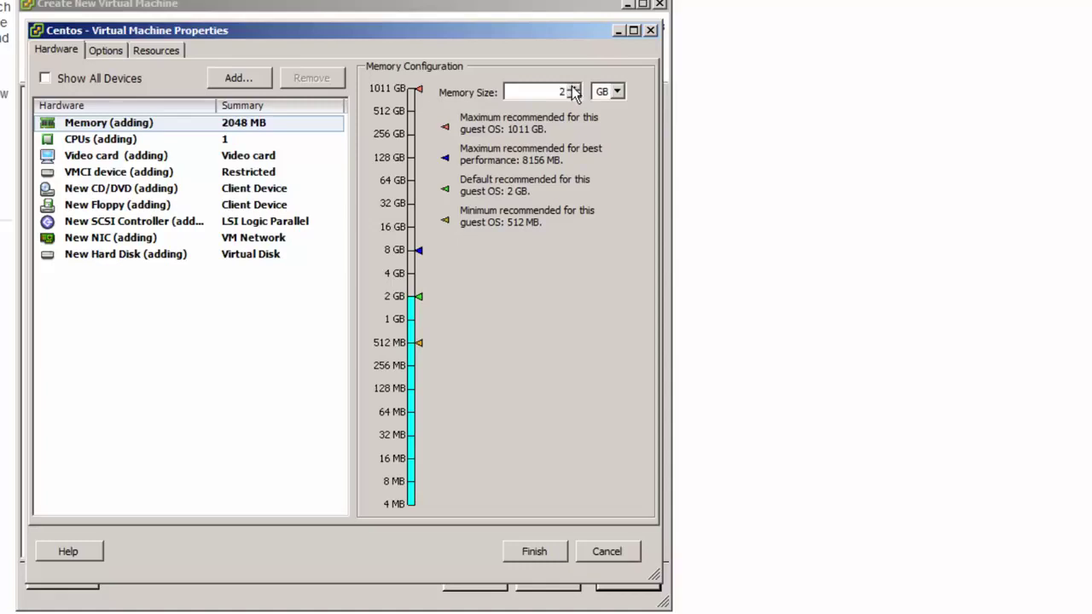
click(111, 143)
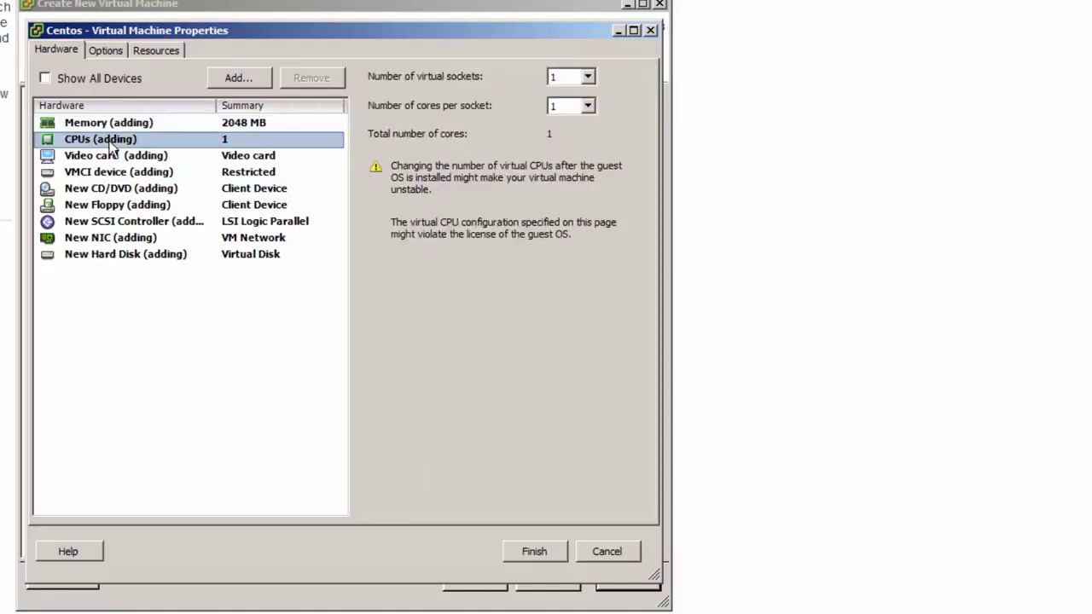
click(587, 77)
click(563, 90)
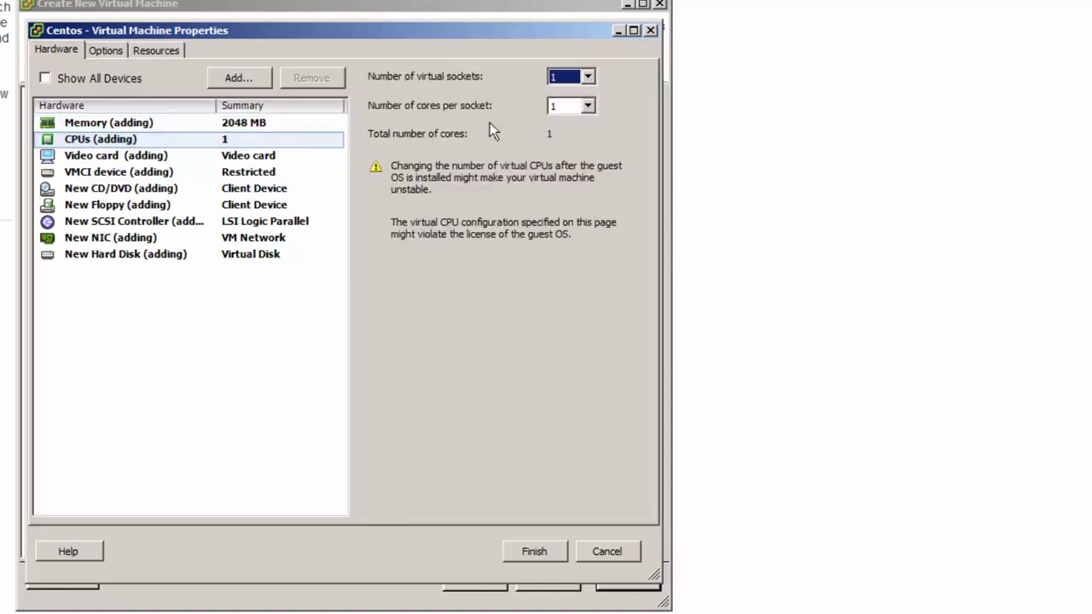
click(96, 159)
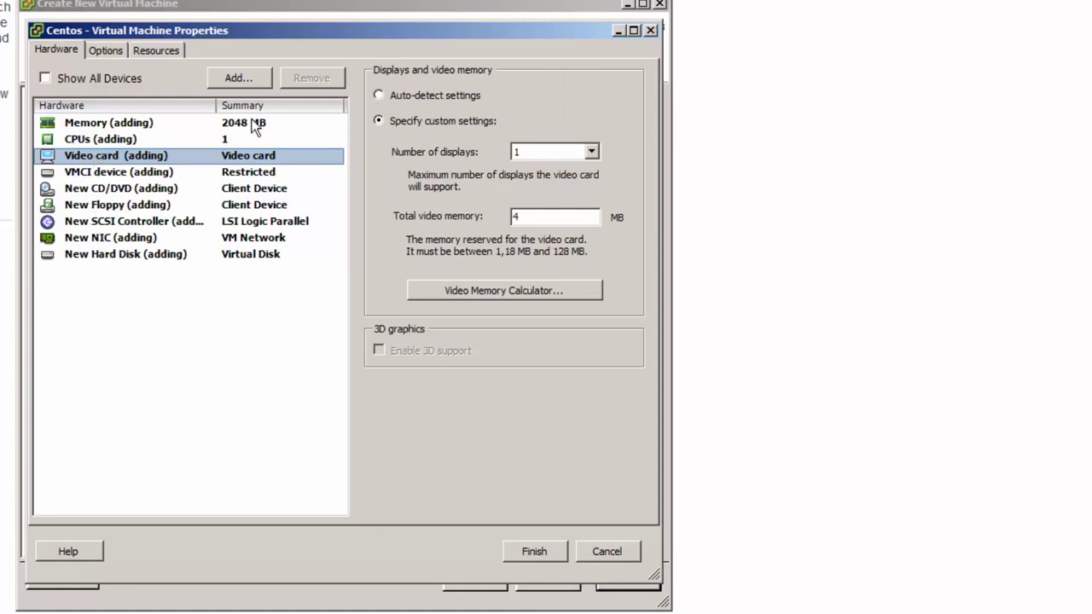
click(248, 84)
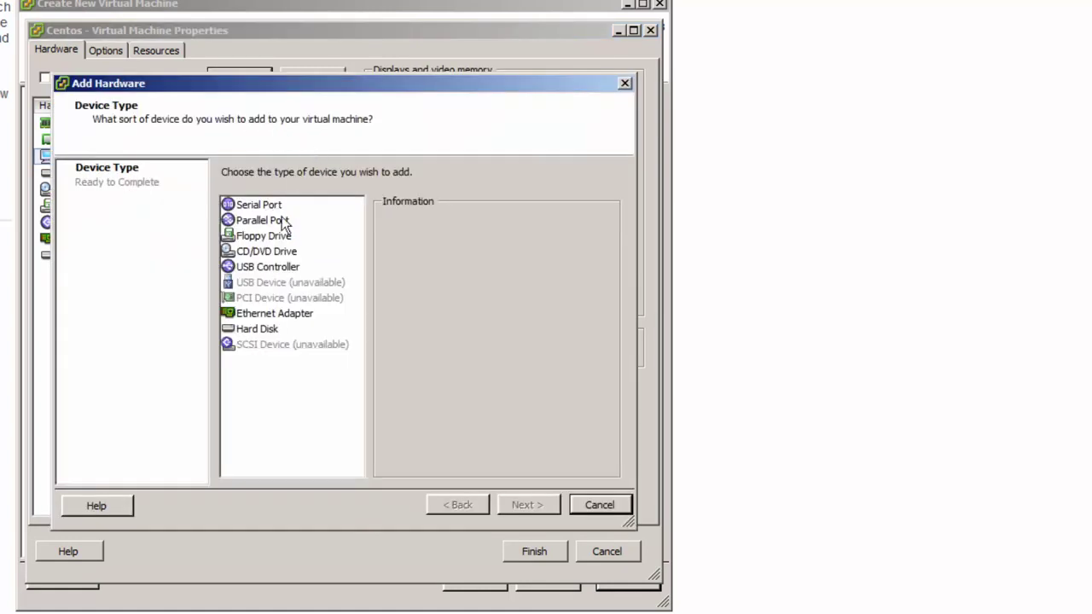
click(257, 330)
click(597, 506)
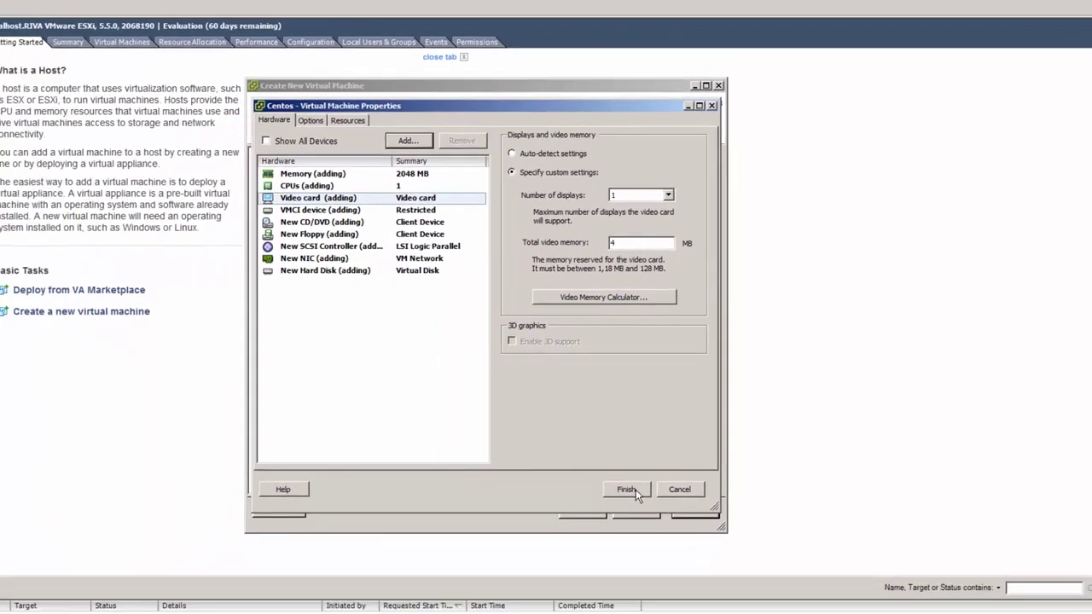
Finish creating the Centos virtual machine with the configured hardware
click(537, 552)
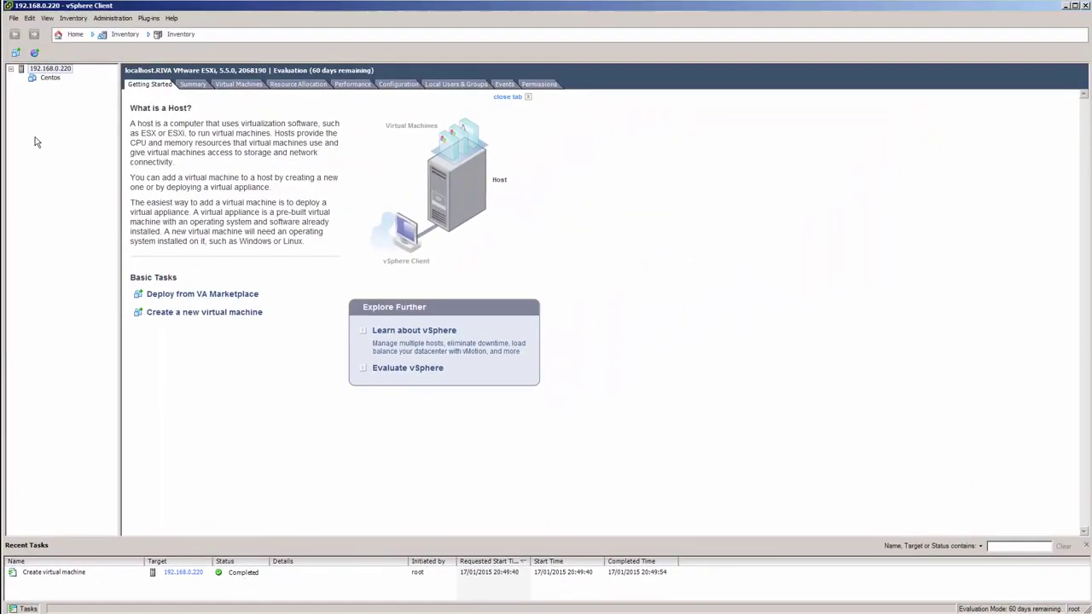
Power on the Centos virtual machine and launch its console
click(50, 78)
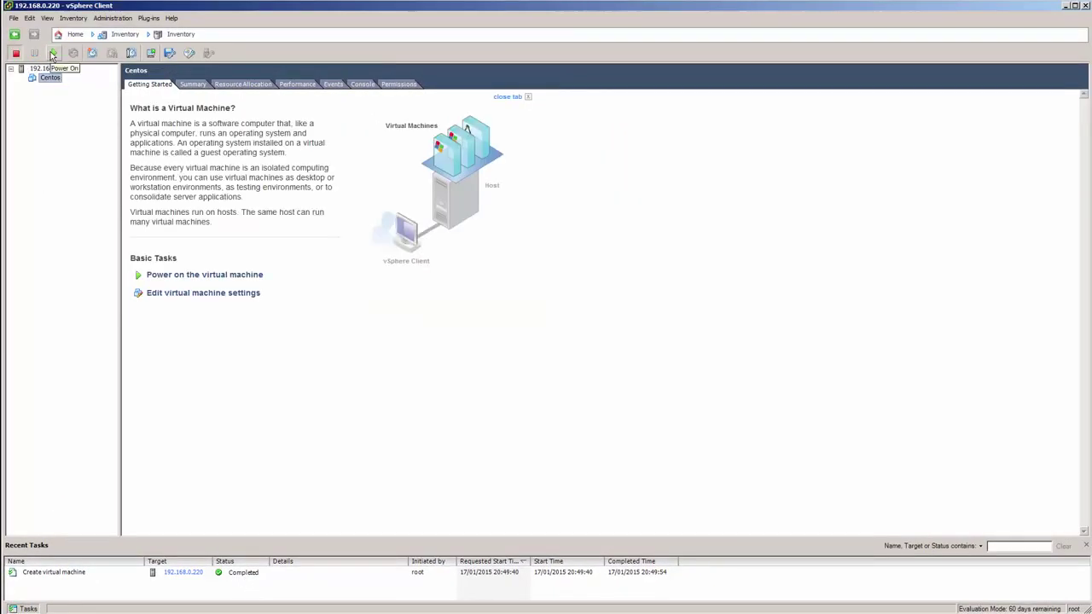
click(52, 54)
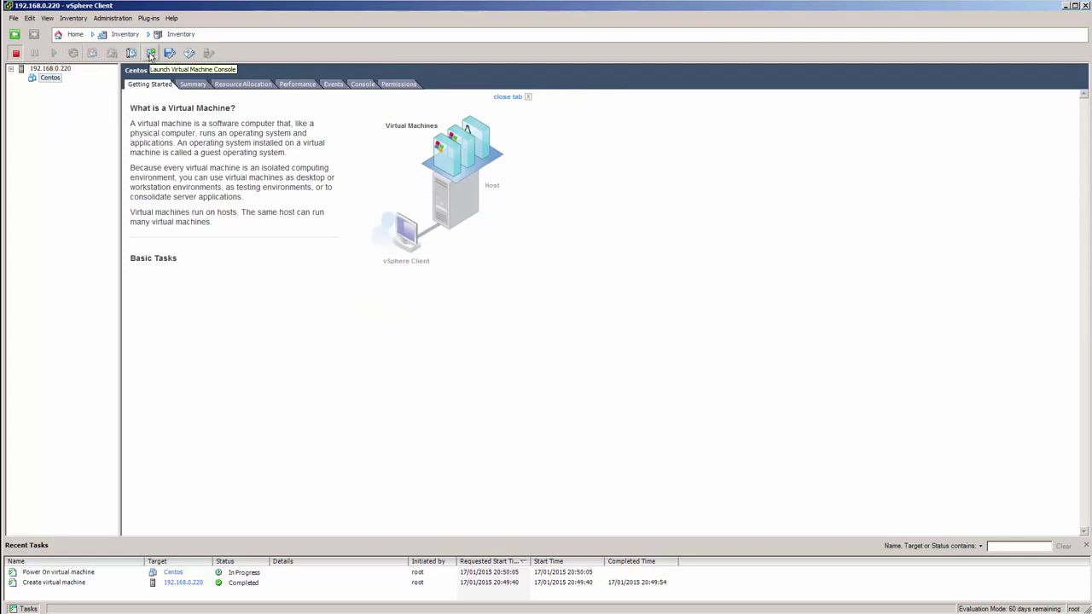
click(151, 54)
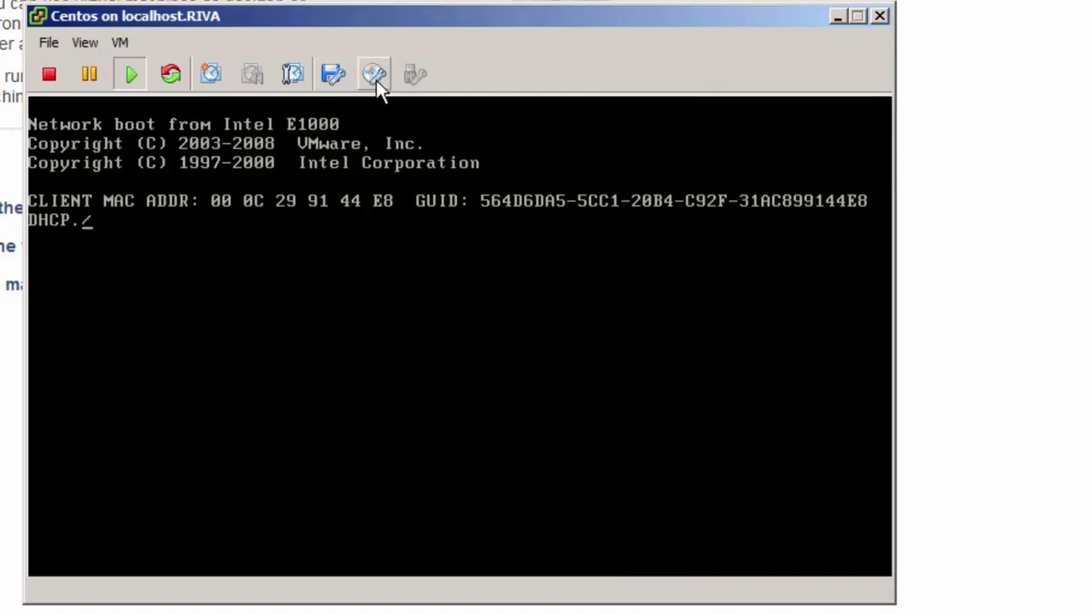
Connect CD/DVD drive 1 to the local ISO image CentOS_6.6_Final.iso on the removable disk (F:)
click(377, 83)
mouse_move(426, 108)
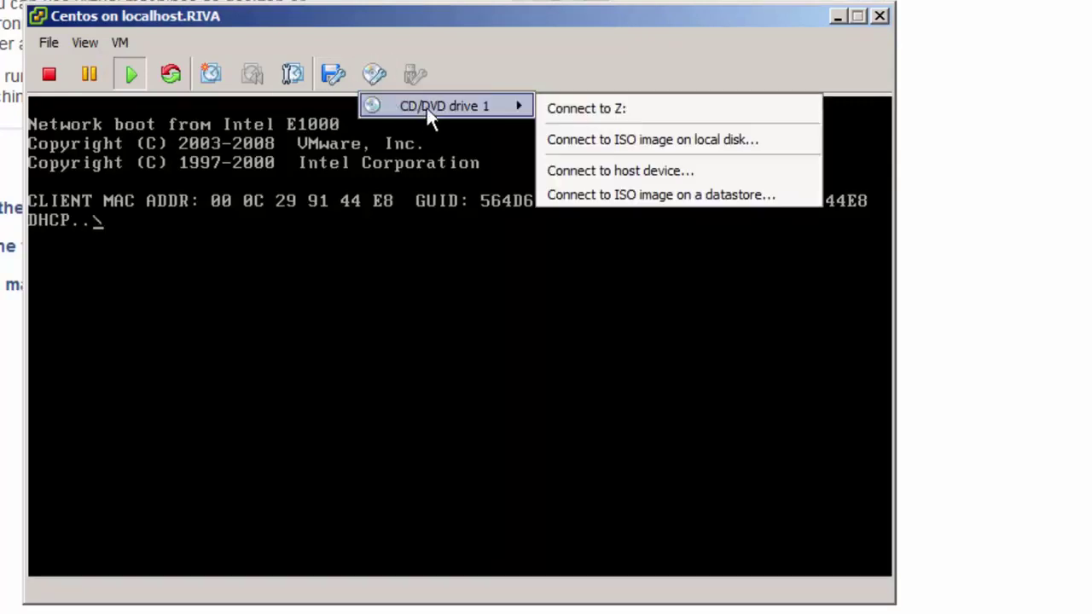
click(661, 137)
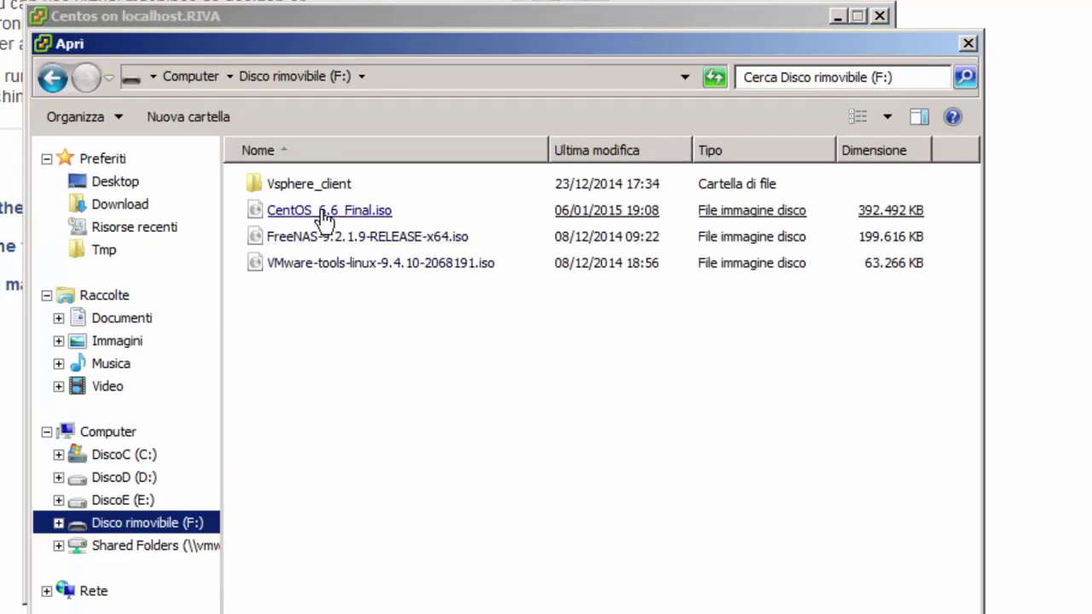
double_click(325, 214)
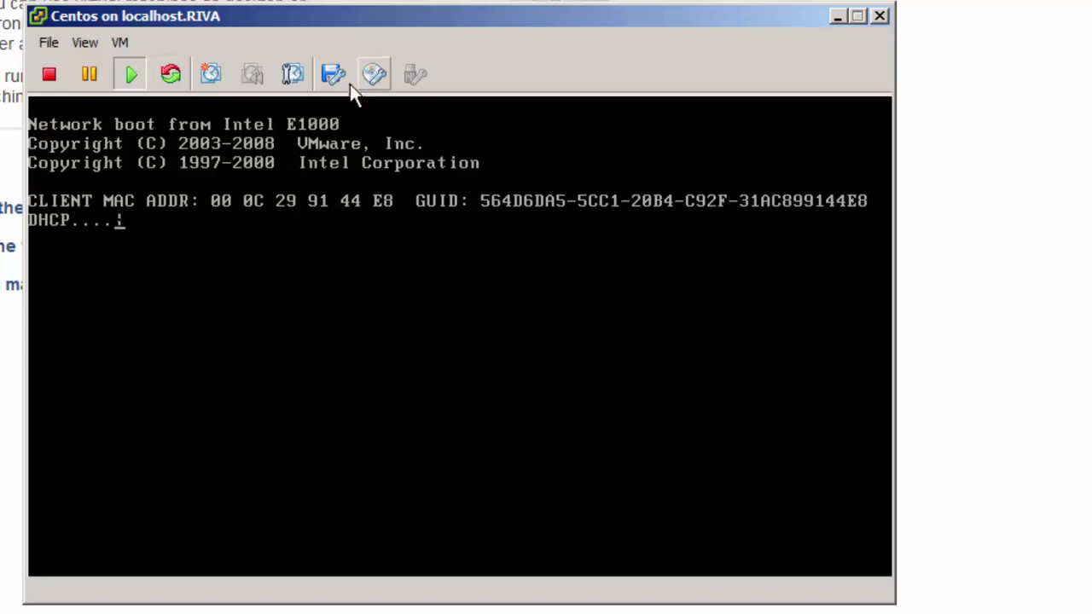
Restart the virtual machine by sending Ctrl+Alt+Del to the guest
click(120, 42)
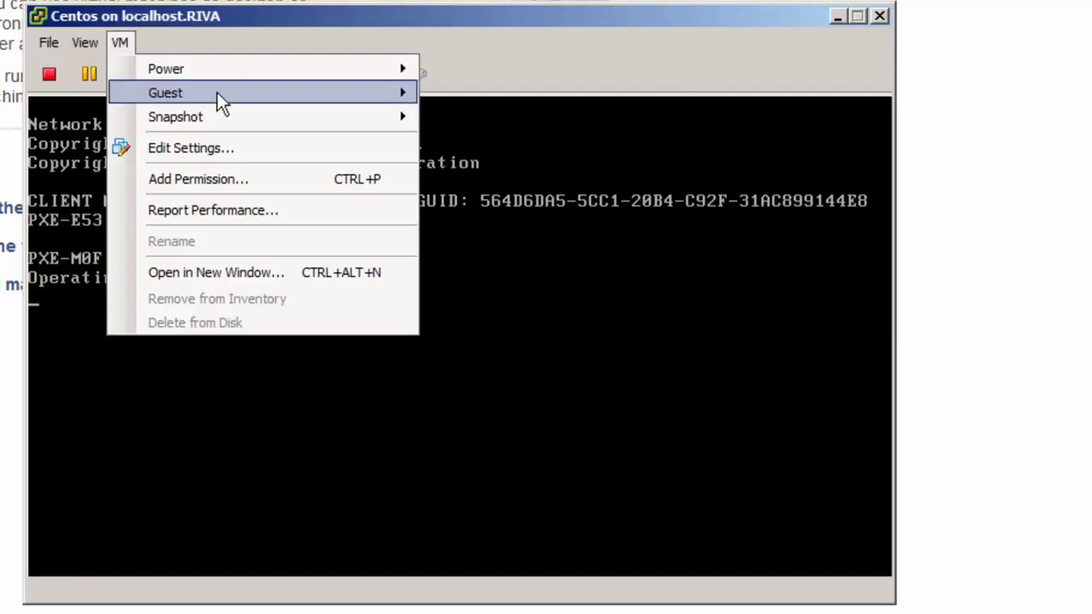
mouse_move(217, 92)
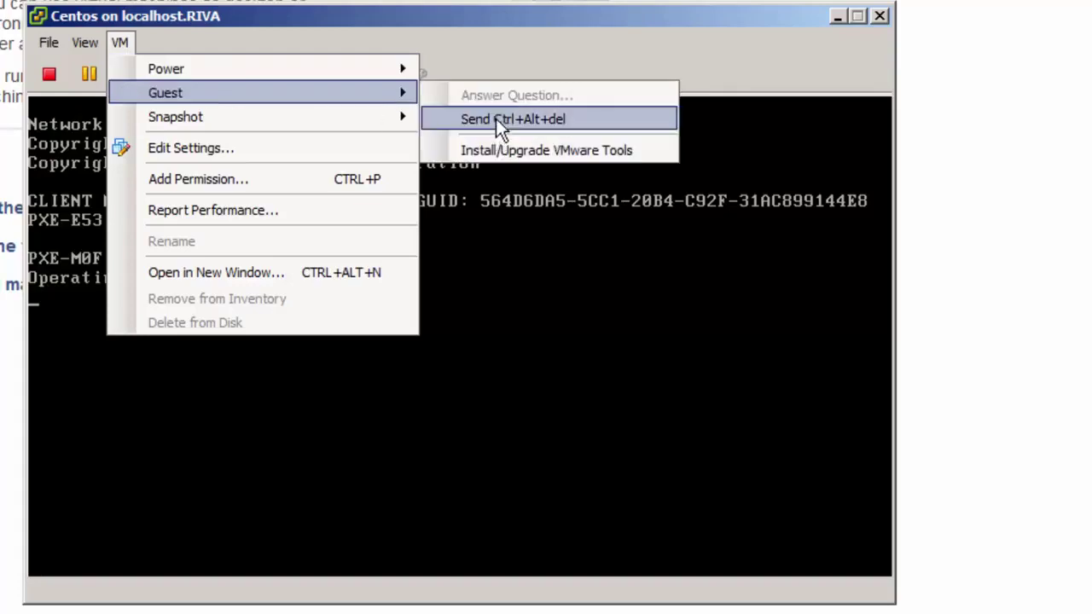
click(570, 121)
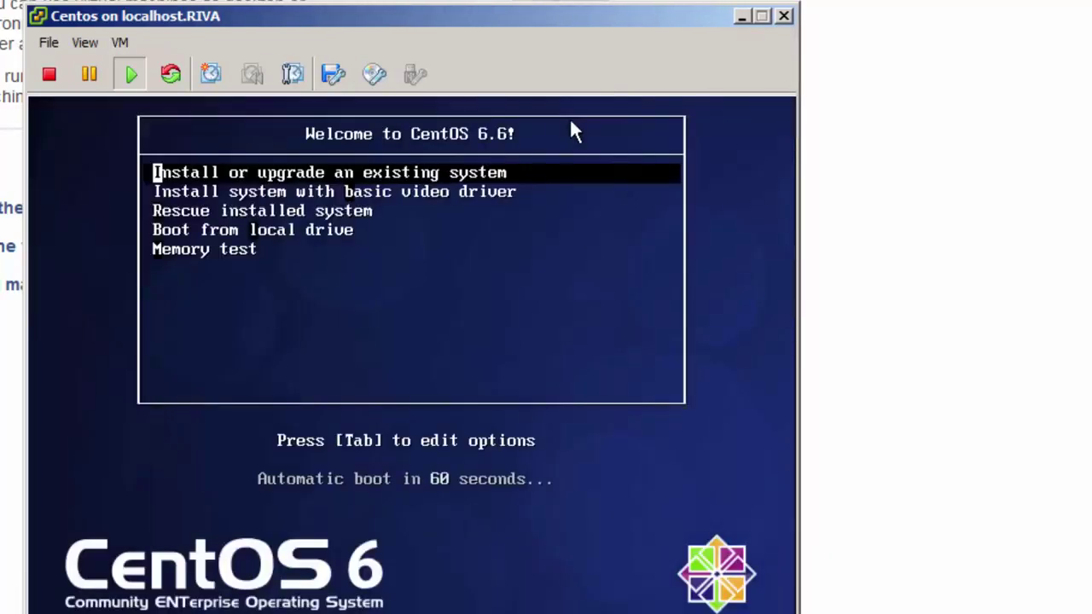
Boot the "Install or upgrade an existing system" option of the CentOS 6.6 installer and skip the media test
click(580, 223)
key(Return)
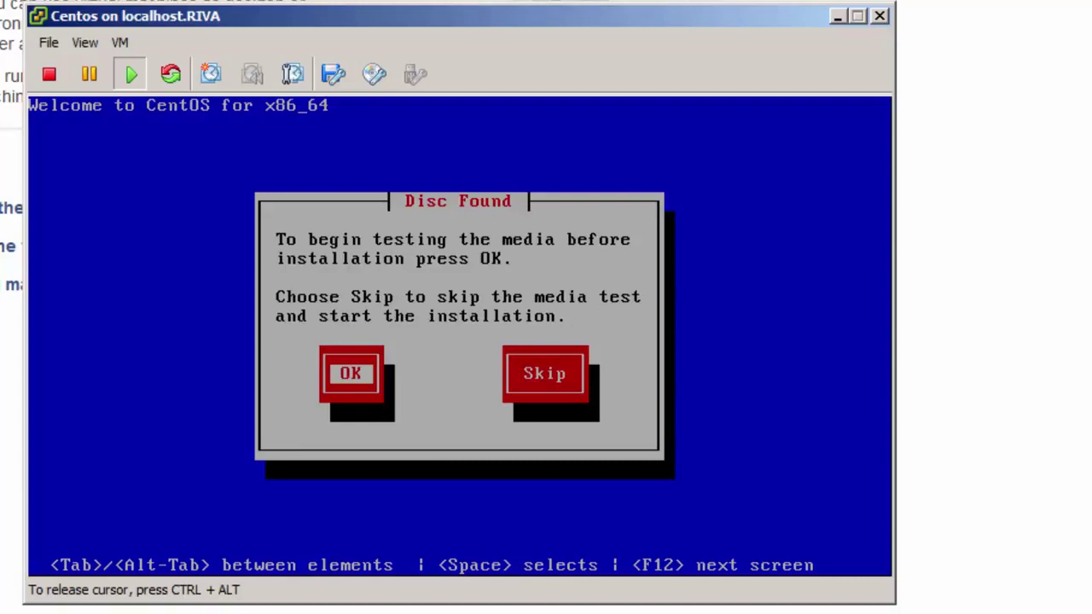
key(Tab)
key(space)
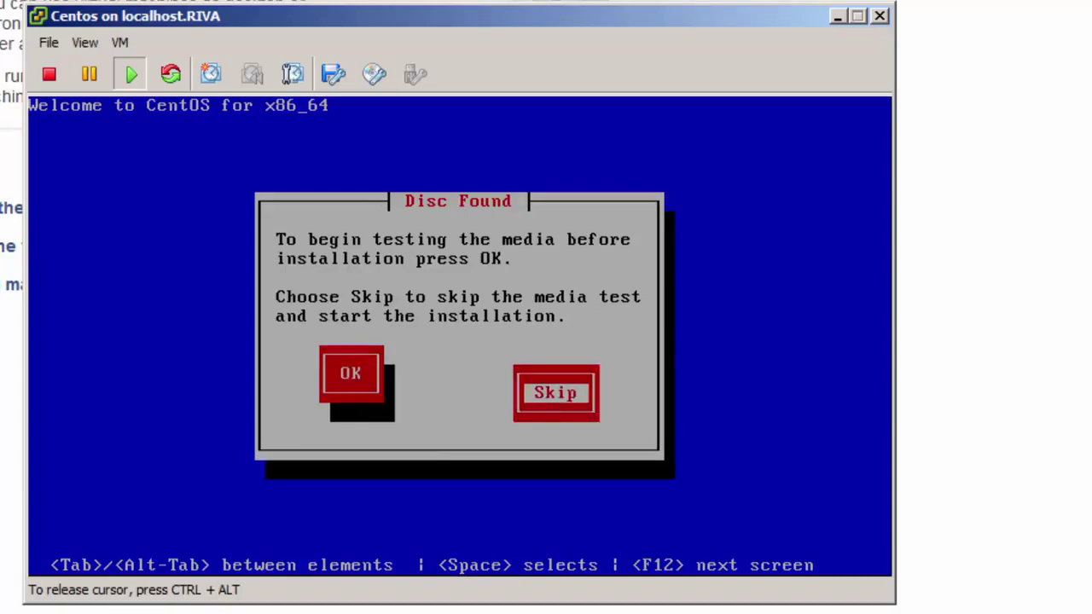